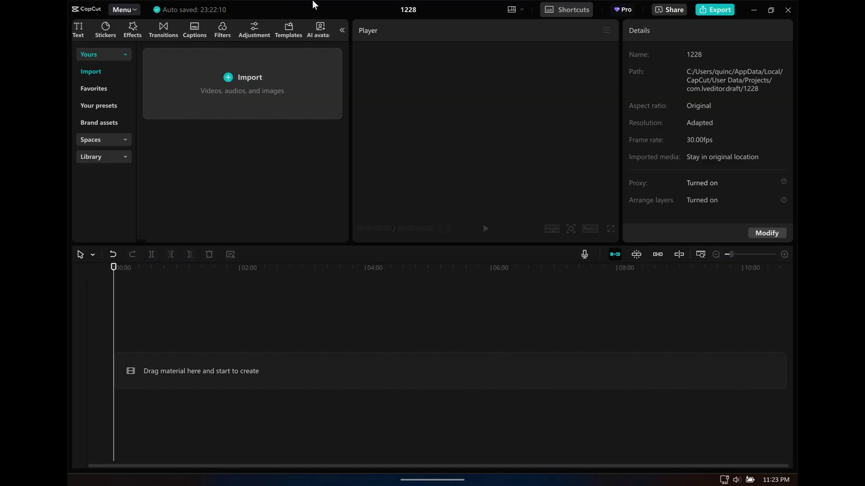
# Import the video file C0138.MP4 from the memory card's CLIP folder into the project media
pyautogui.click(255, 79)
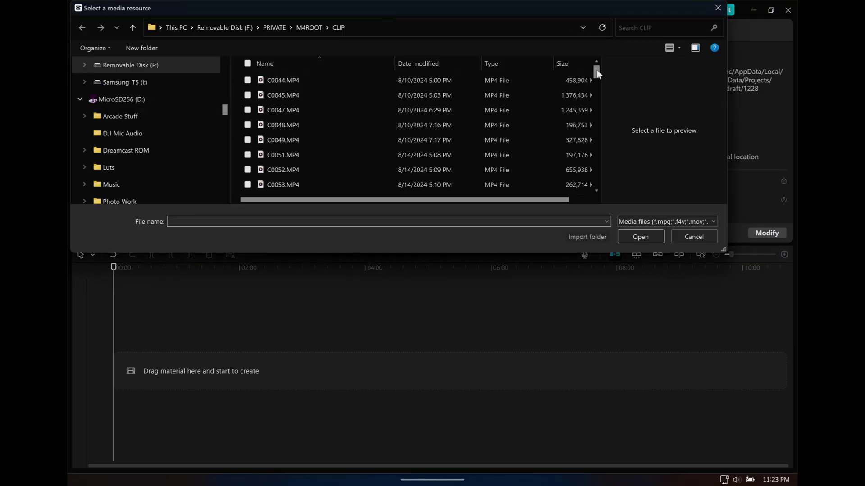
pyautogui.moveTo(597, 72); pyautogui.dragTo(583, 198)
pyautogui.scroll(3, 594, 167)
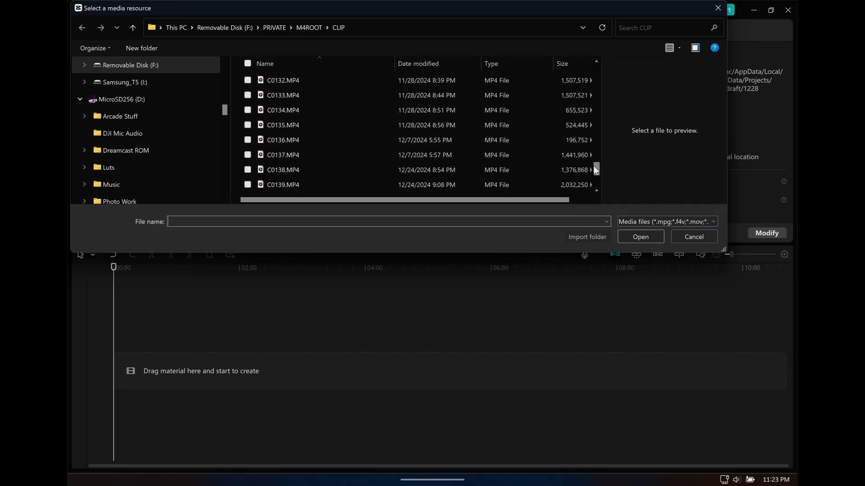
pyautogui.scroll(-2, 594, 168)
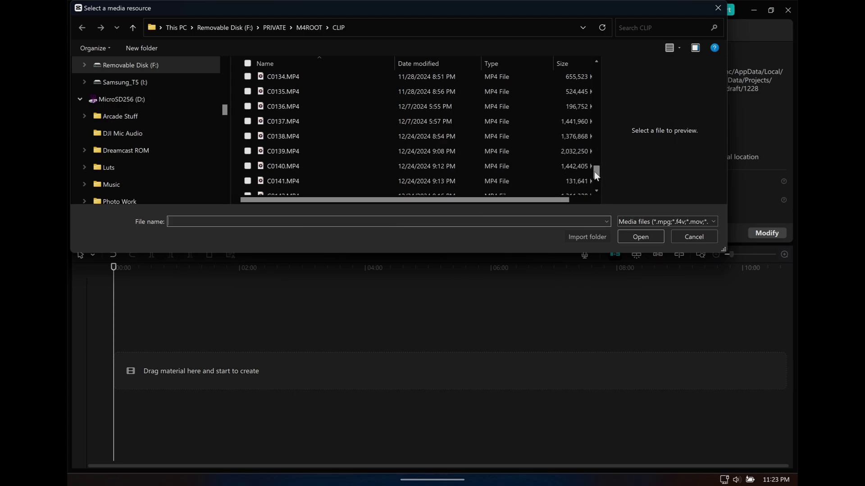
pyautogui.click(415, 130)
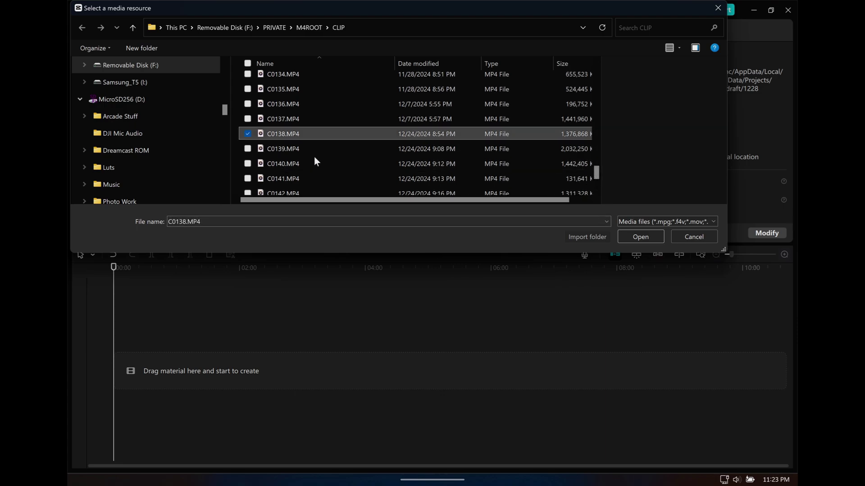
pyautogui.click(631, 236)
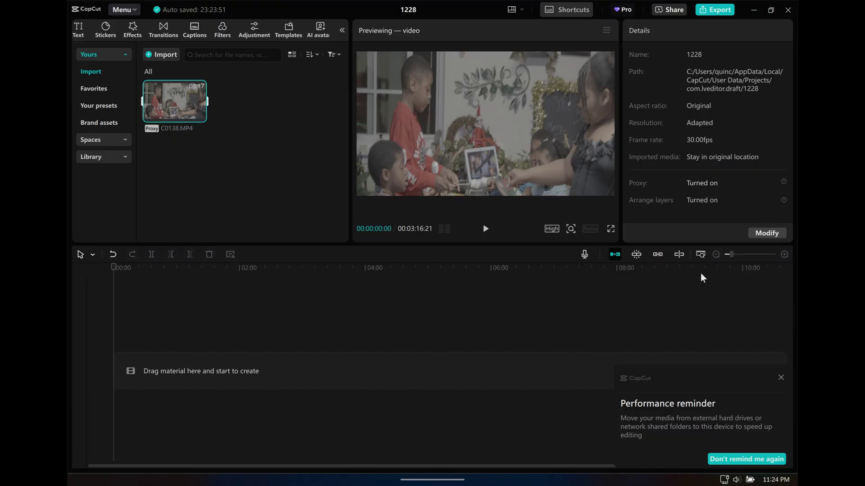
# Set the project to a custom resolution of 5146 x 2160 and save the project settings
pyautogui.click(767, 232)
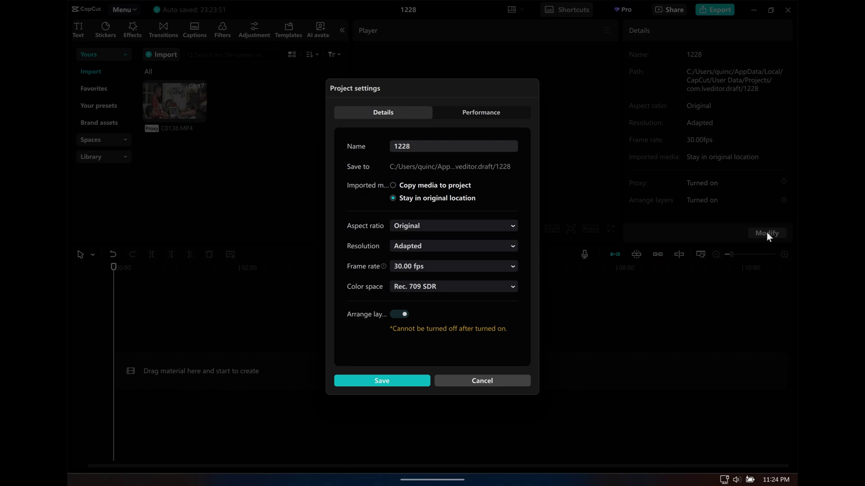
pyautogui.click(508, 246)
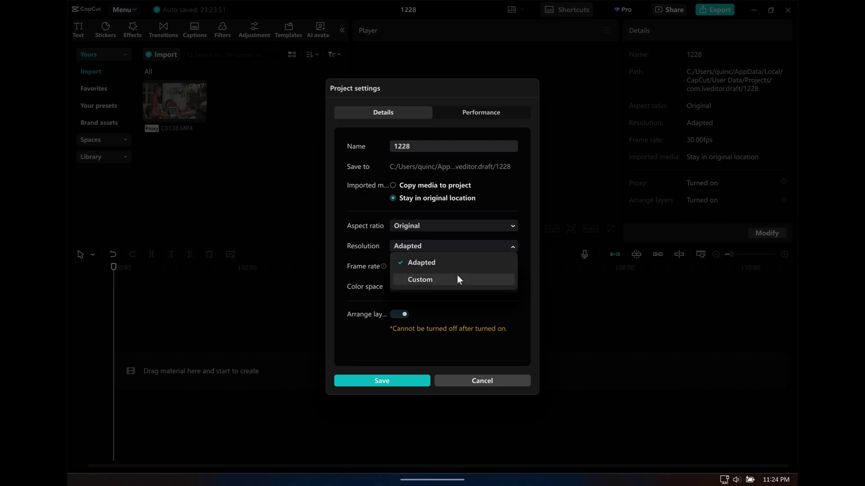
pyautogui.click(432, 279)
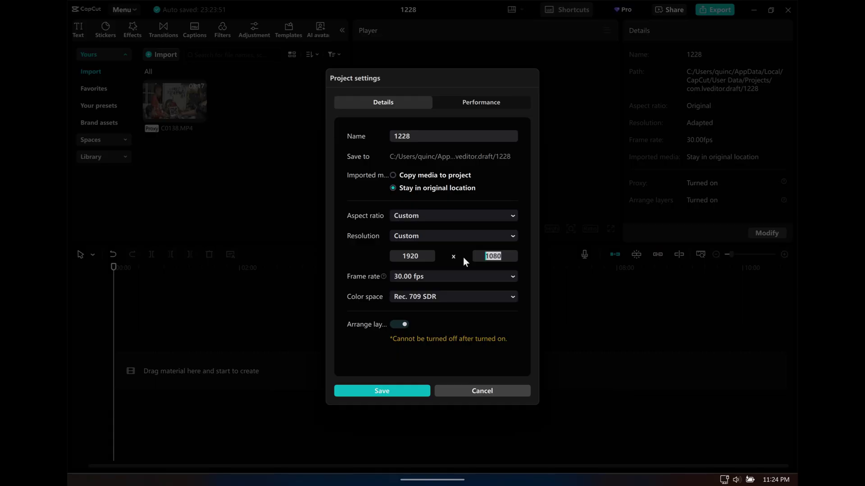
pyautogui.write('2160')
pyautogui.click(418, 256)
pyautogui.write('3840')
pyautogui.press('BackSpace')
pyautogui.press('BackSpace')
pyautogui.press('BackSpace')
pyautogui.press('BackSpace')
pyautogui.write('5146')
pyautogui.click(402, 390)
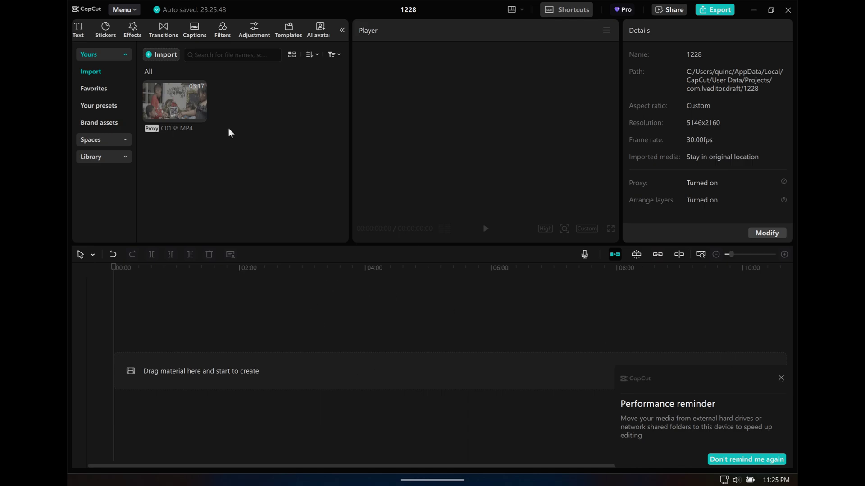
# Place C0138.MP4 on the timeline and stretch it to 133% scale width with uniform scale turned off
pyautogui.moveTo(177, 106); pyautogui.dragTo(169, 368)
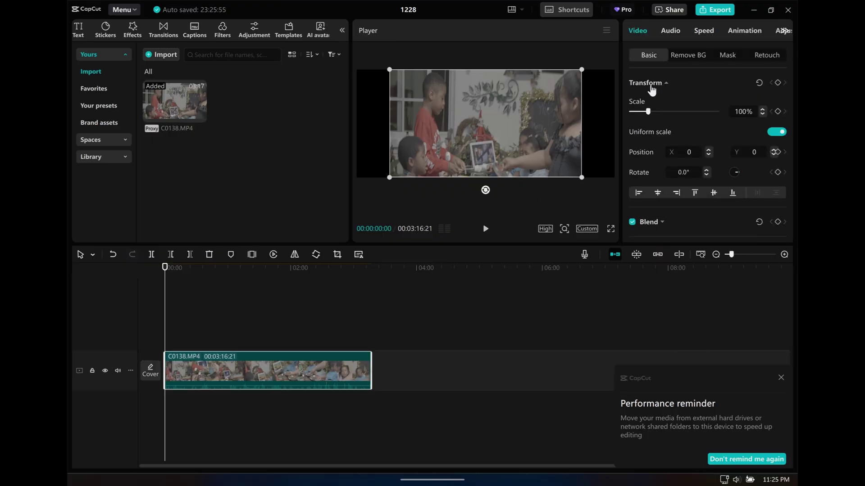
pyautogui.click(776, 133)
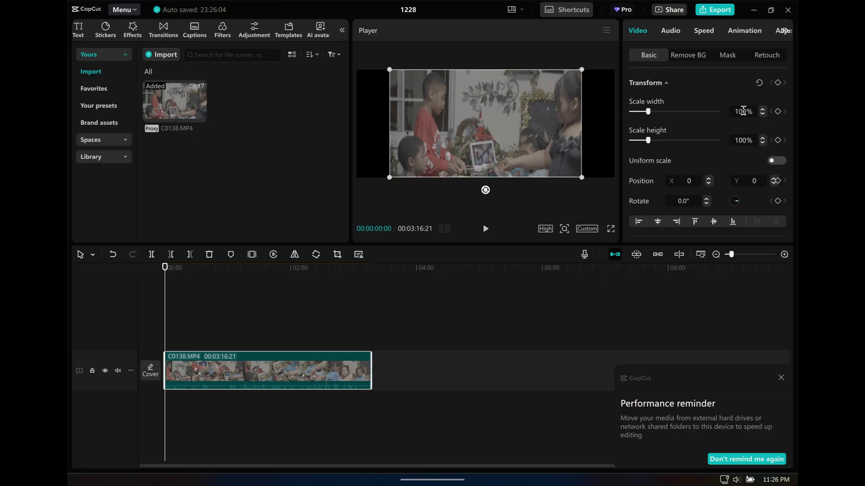
pyautogui.moveTo(739, 112); pyautogui.dragTo(746, 110)
pyautogui.write('33')
pyautogui.press('Return')
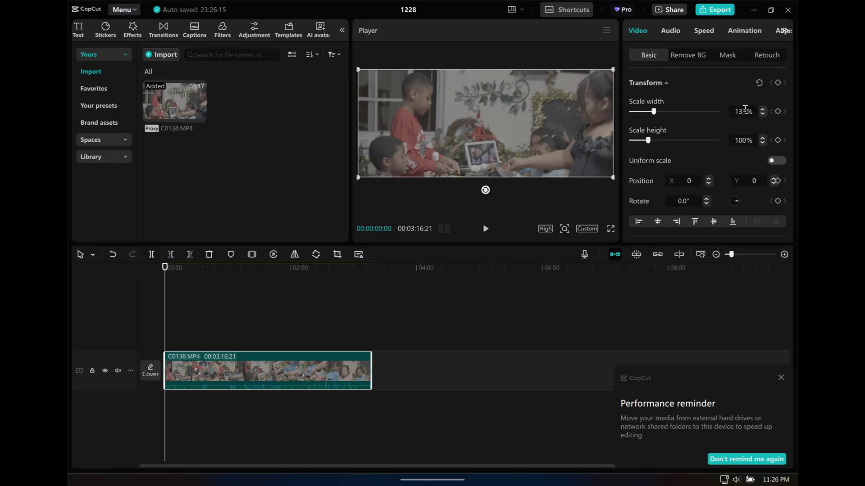
pyautogui.click(520, 289)
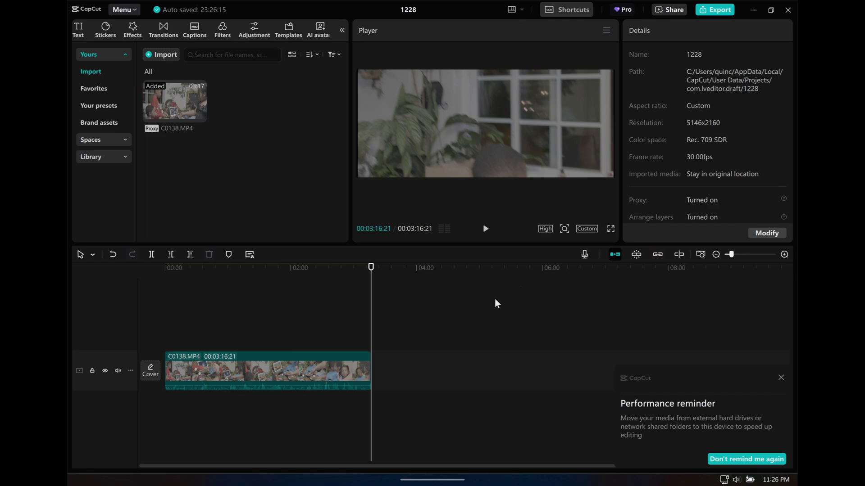
pyautogui.moveTo(363, 269); pyautogui.dragTo(139, 290)
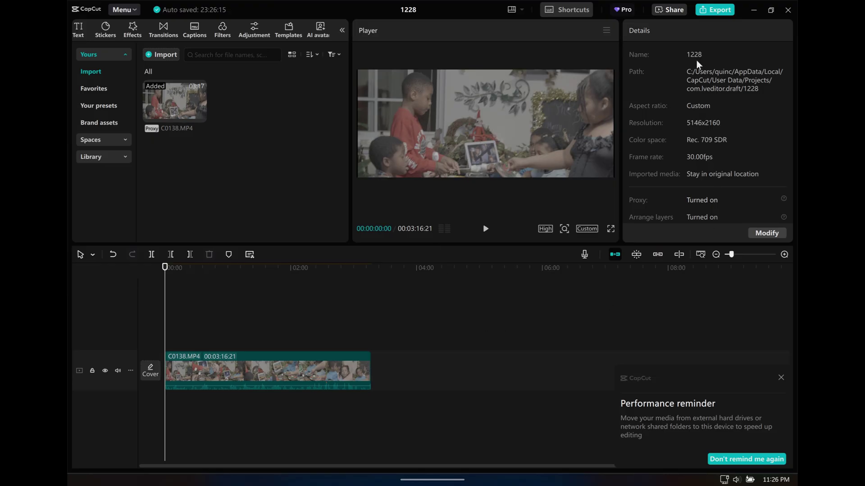
# Examine the resolution choices in the export settings and close them without exporting
pyautogui.click(712, 9)
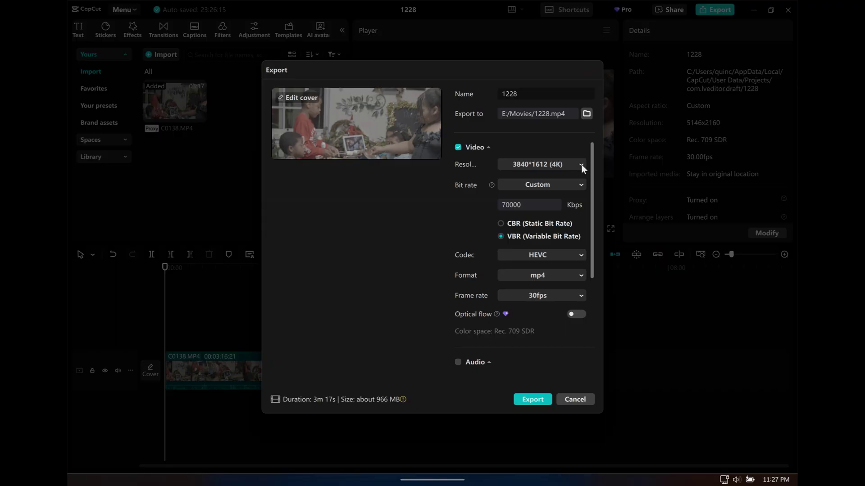
pyautogui.click(519, 163)
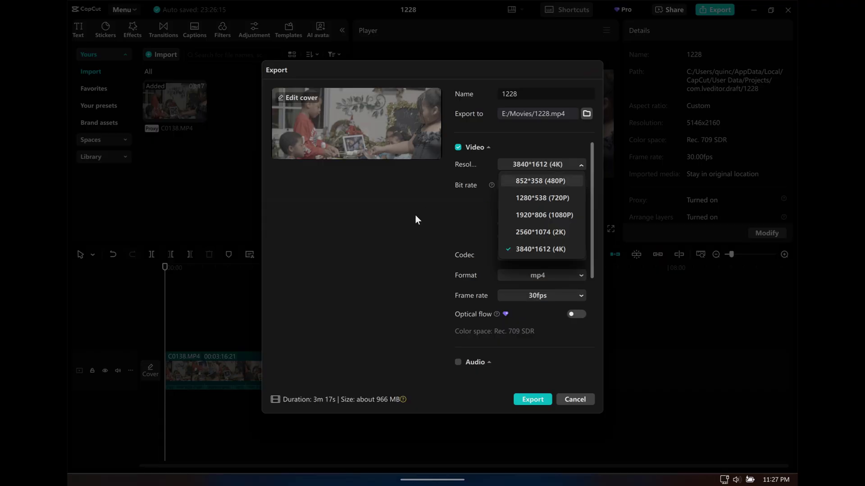
pyautogui.click(384, 227)
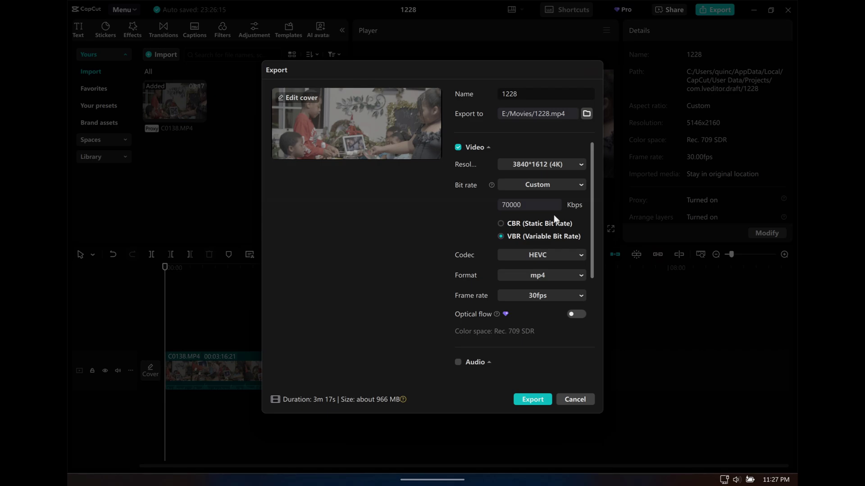
pyautogui.click(580, 164)
pyautogui.click(580, 164)
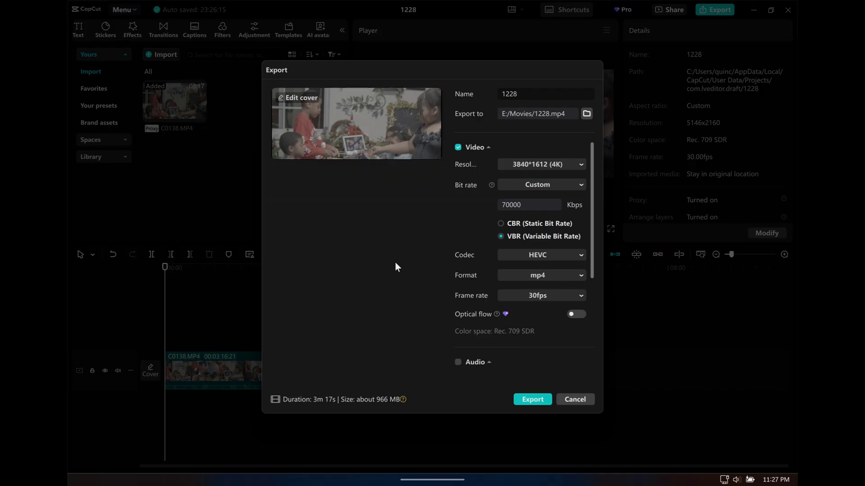
pyautogui.click(568, 399)
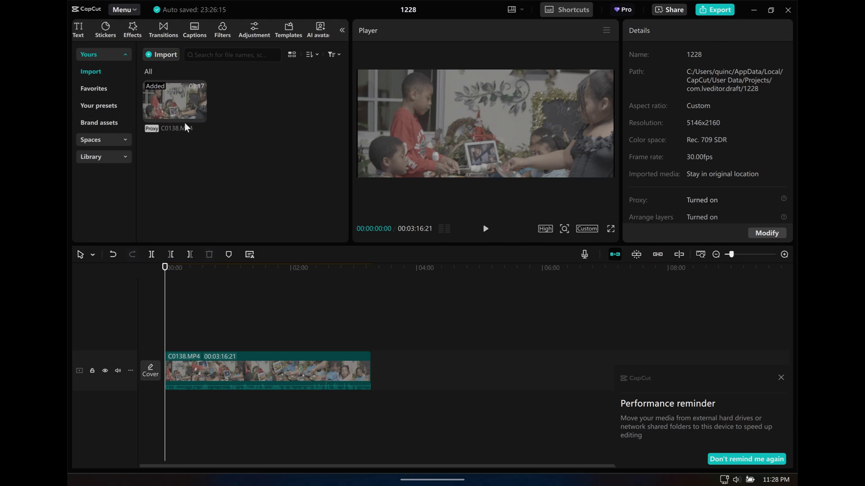
# Apply the 709(800).cube LUT to the C0138.MP4 clip on the timeline
pyautogui.click(230, 365)
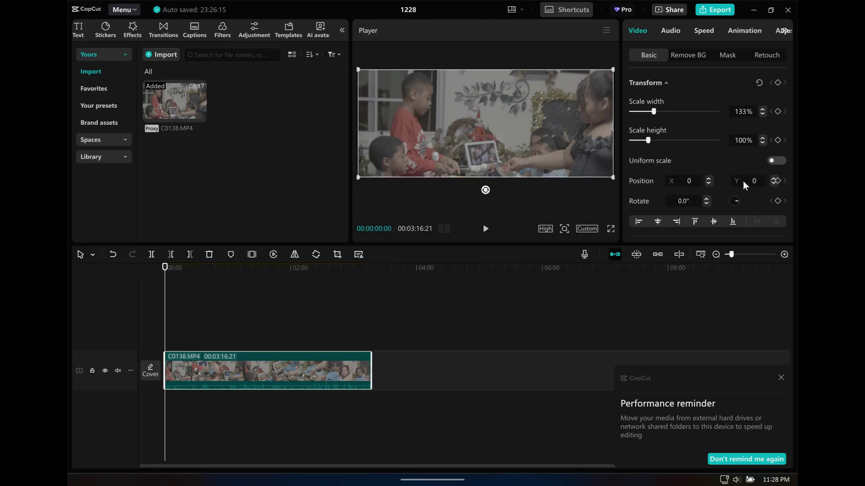
pyautogui.click(783, 30)
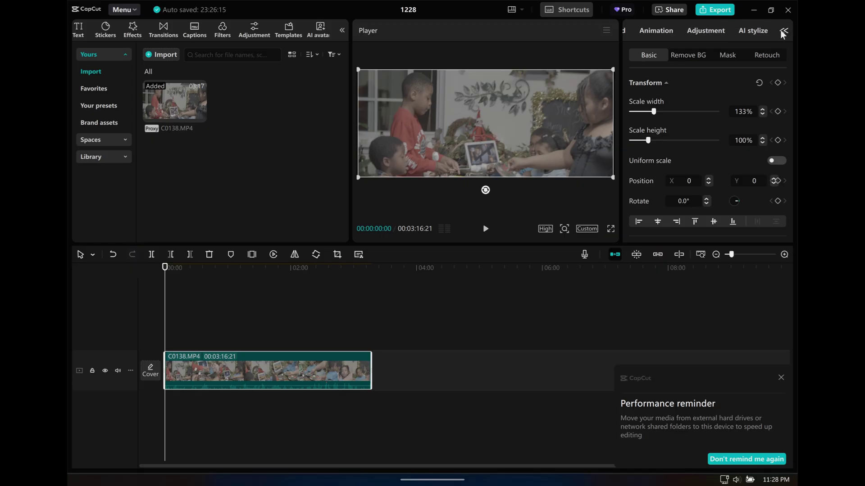
pyautogui.click(699, 31)
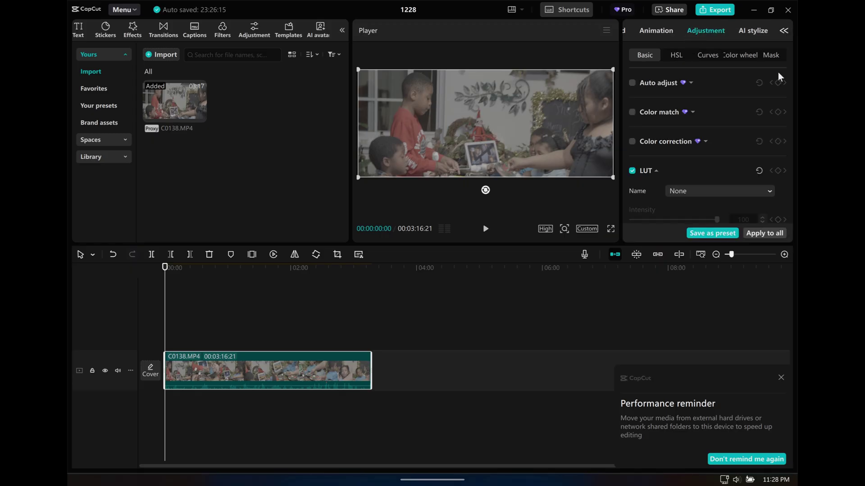
pyautogui.moveTo(790, 83); pyautogui.dragTo(787, 103)
pyautogui.click(760, 113)
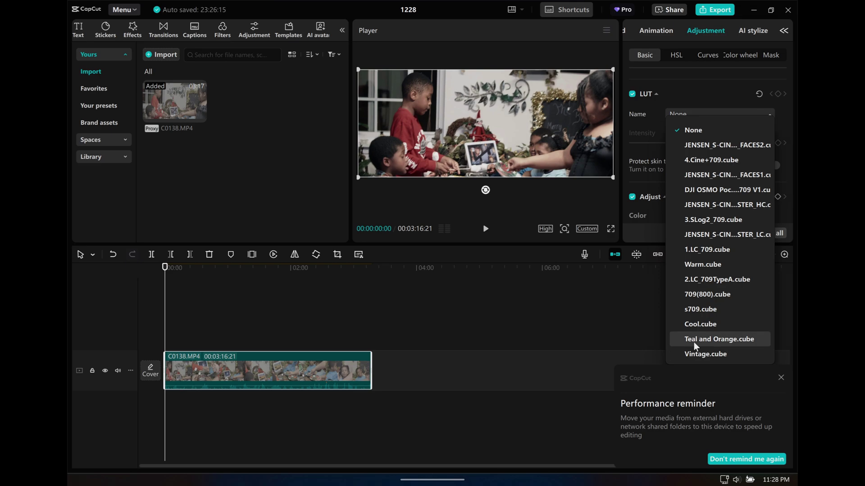
pyautogui.click(696, 293)
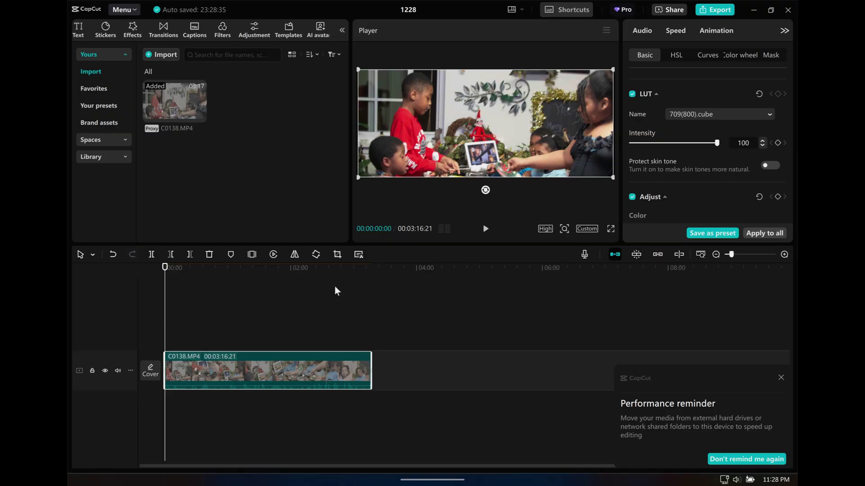
# Play the color-graded clip, including in full screen, and scrub through the timeline to review the footage
pyautogui.click(485, 230)
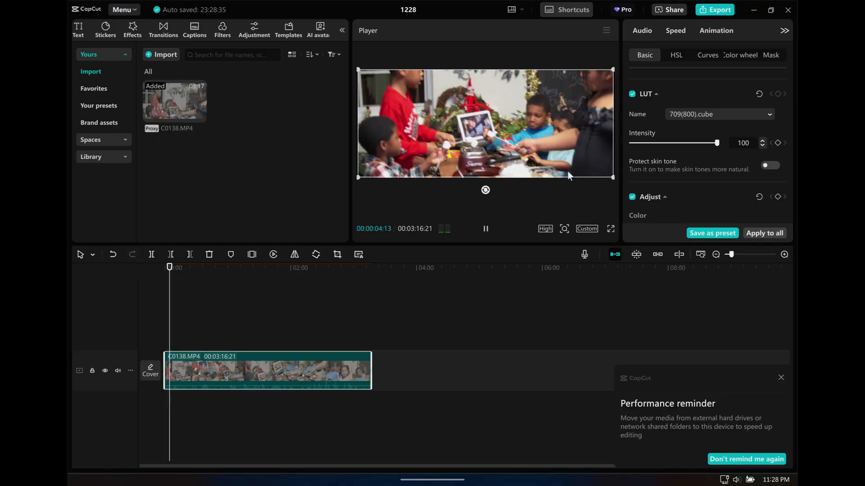
pyautogui.click(610, 229)
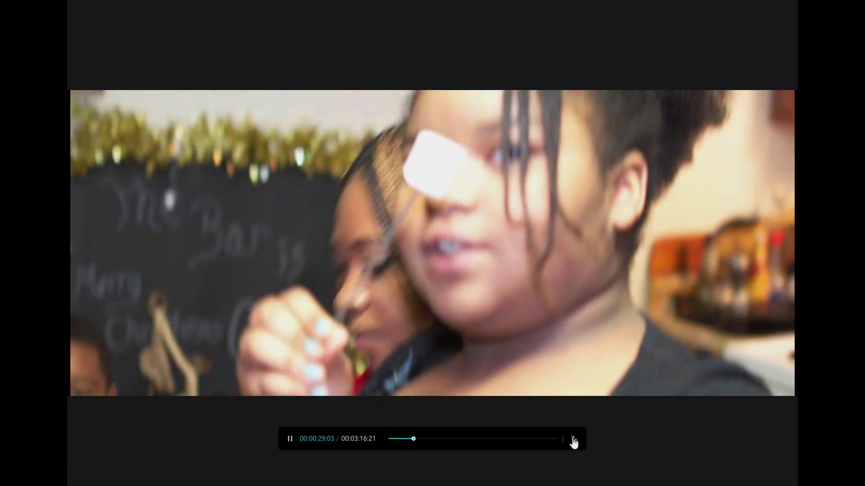
pyautogui.click(573, 440)
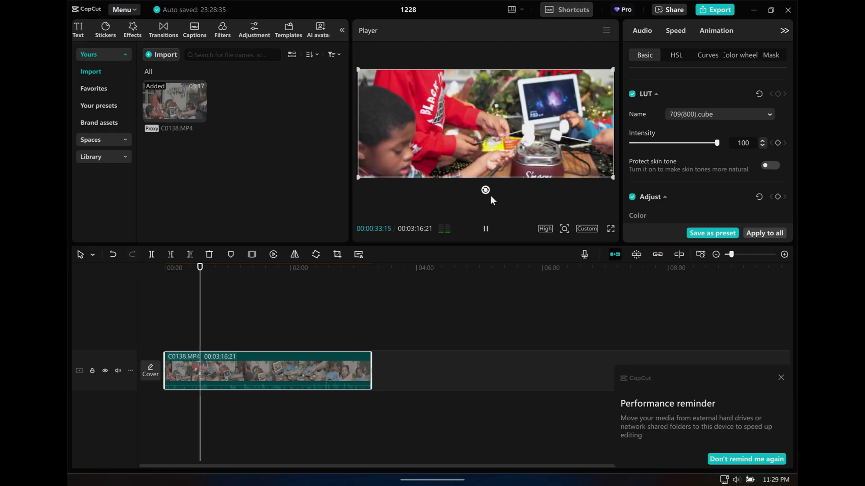
pyautogui.click(485, 230)
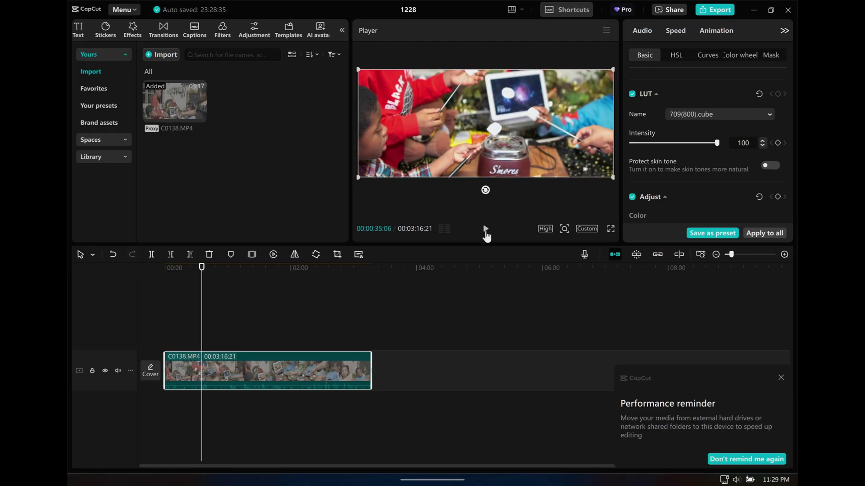
pyautogui.click(367, 306)
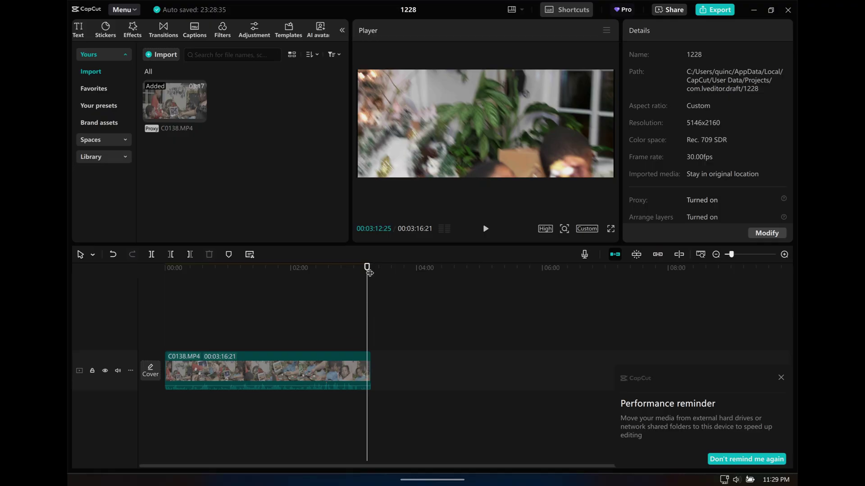
pyautogui.moveTo(370, 273); pyautogui.dragTo(232, 290)
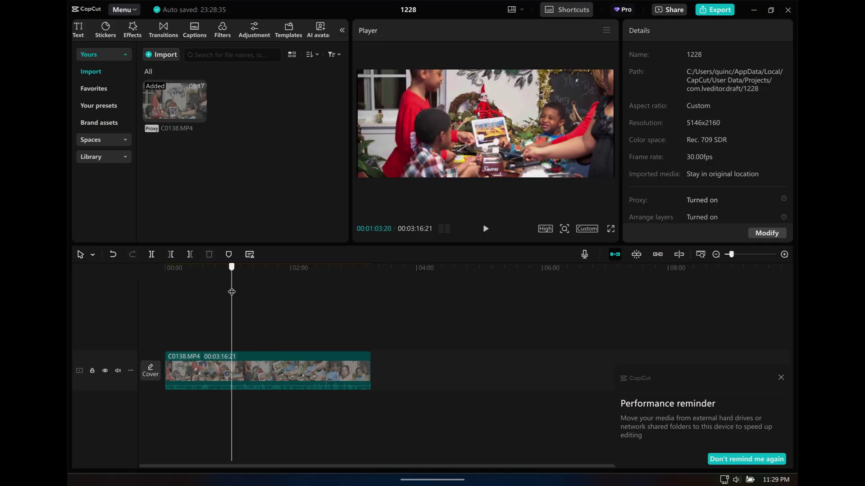